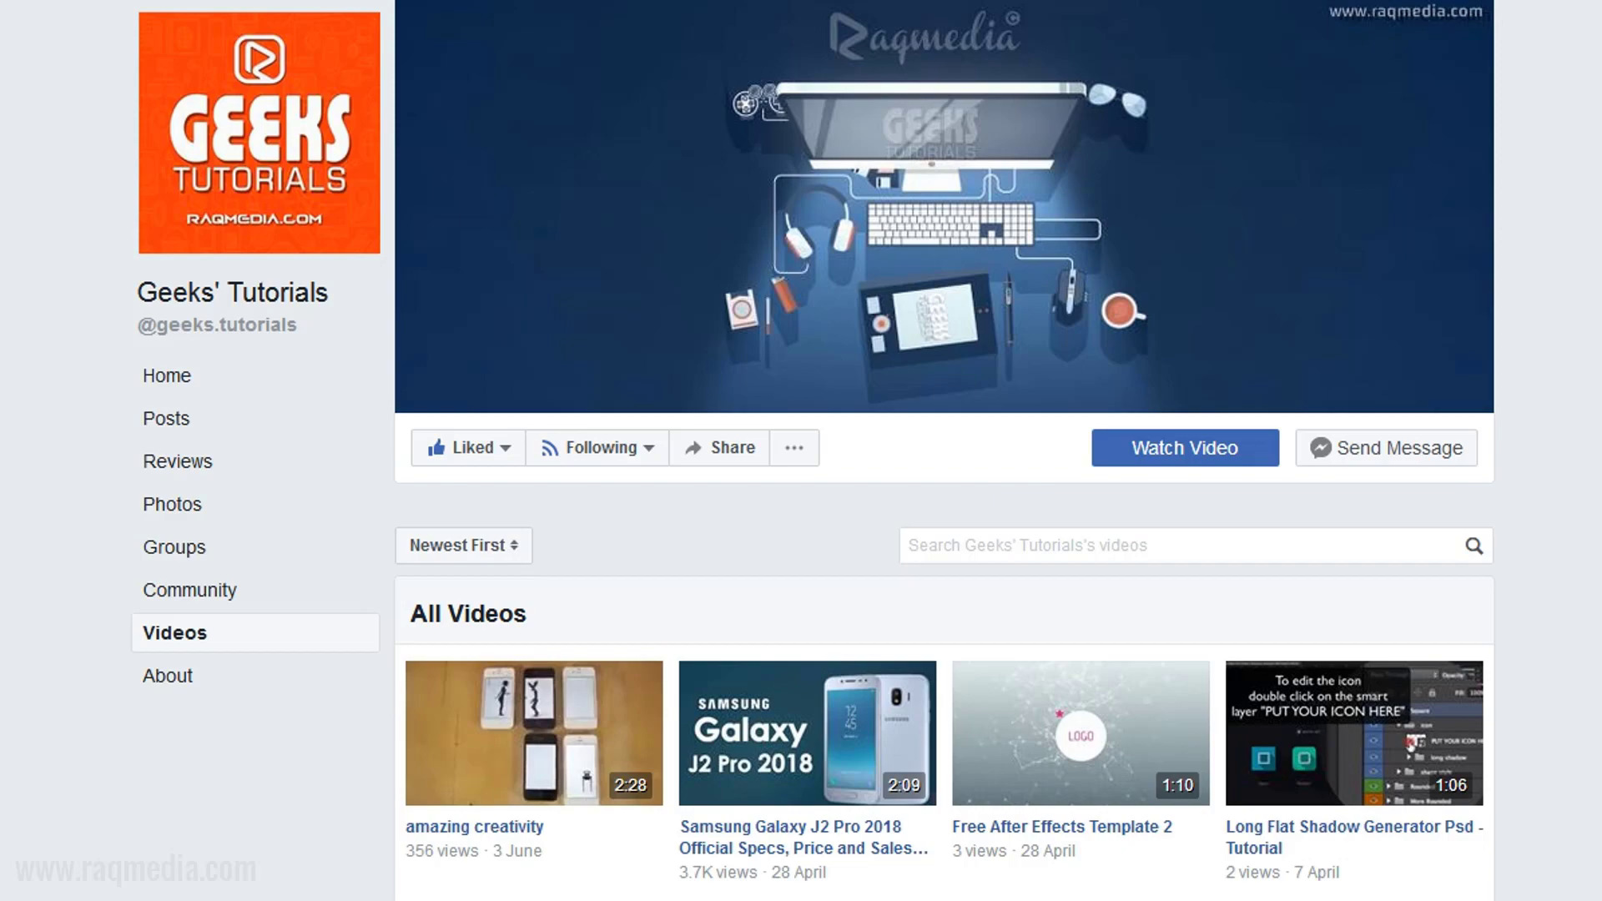
- Scroll through the News Feed post and its sticker comment thread
scroll(942, 450, "down", 8)
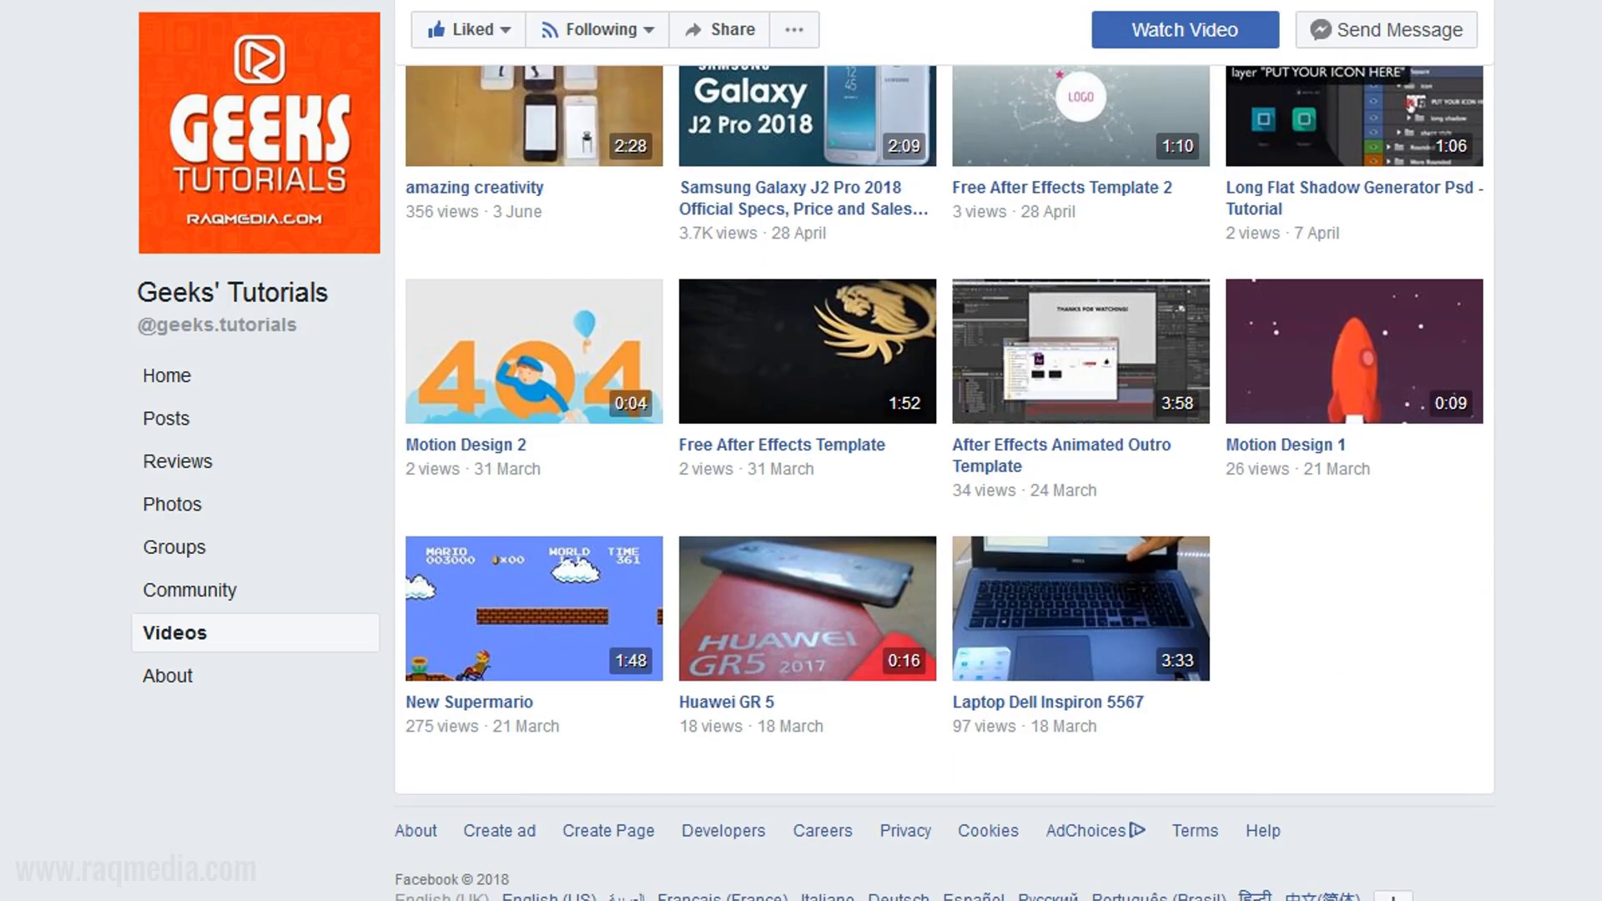
scroll(943, 450, "up", 8)
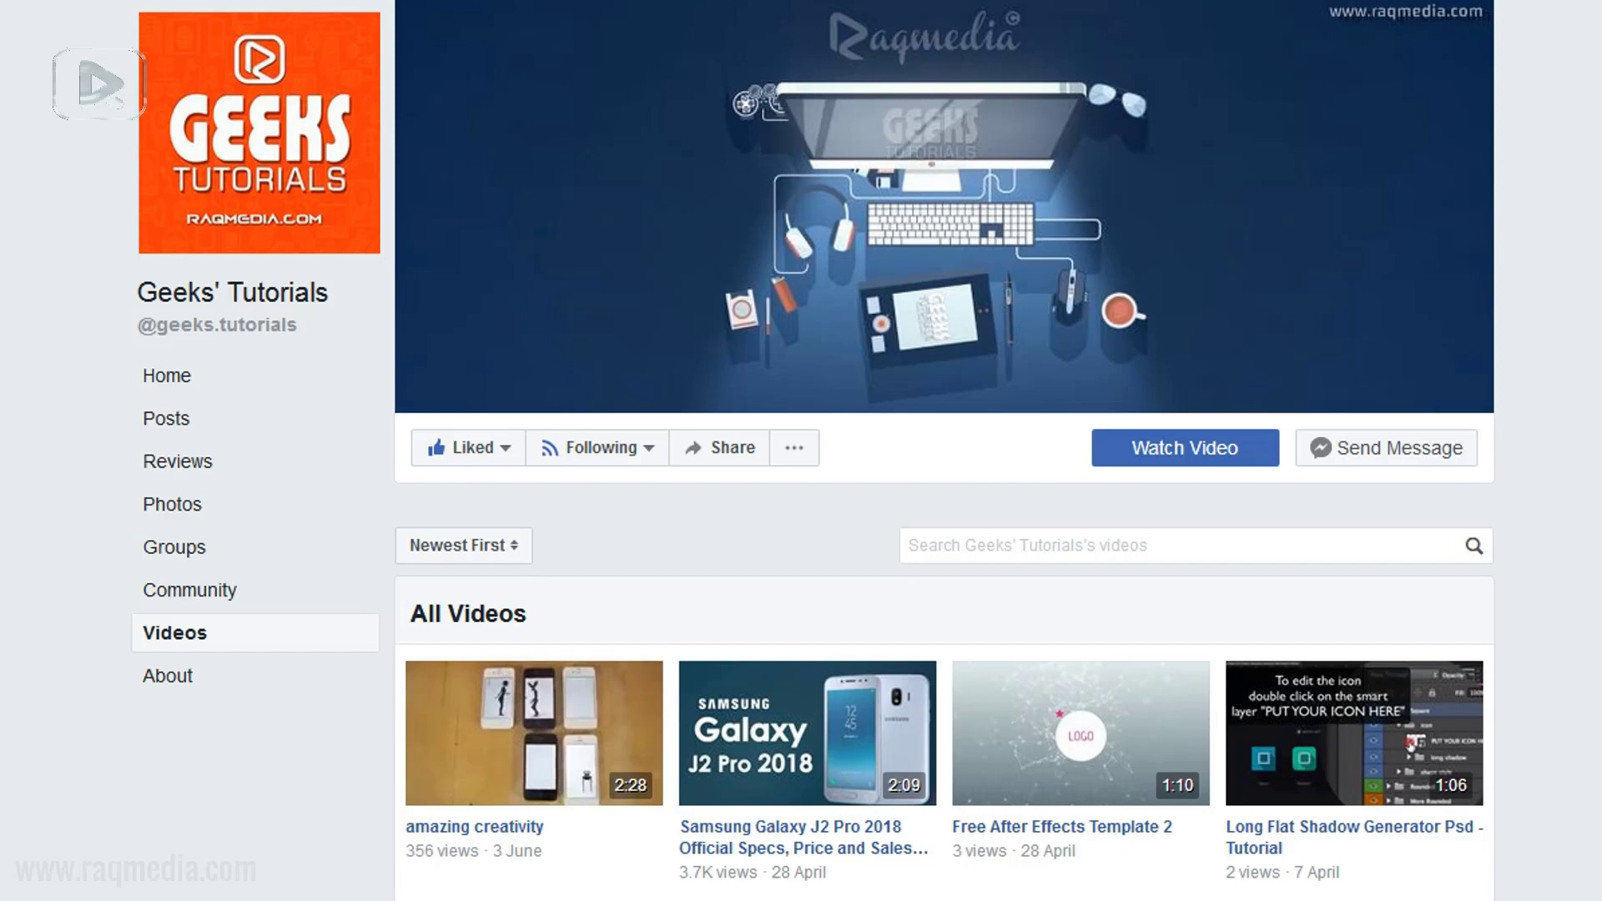
scroll(945, 500, "down", 8)
scroll(945, 500, "up", 8)
scroll(1573, 184, "down", 7)
scroll(1573, 184, "up", 7)
scroll(942, 450, "down", 5)
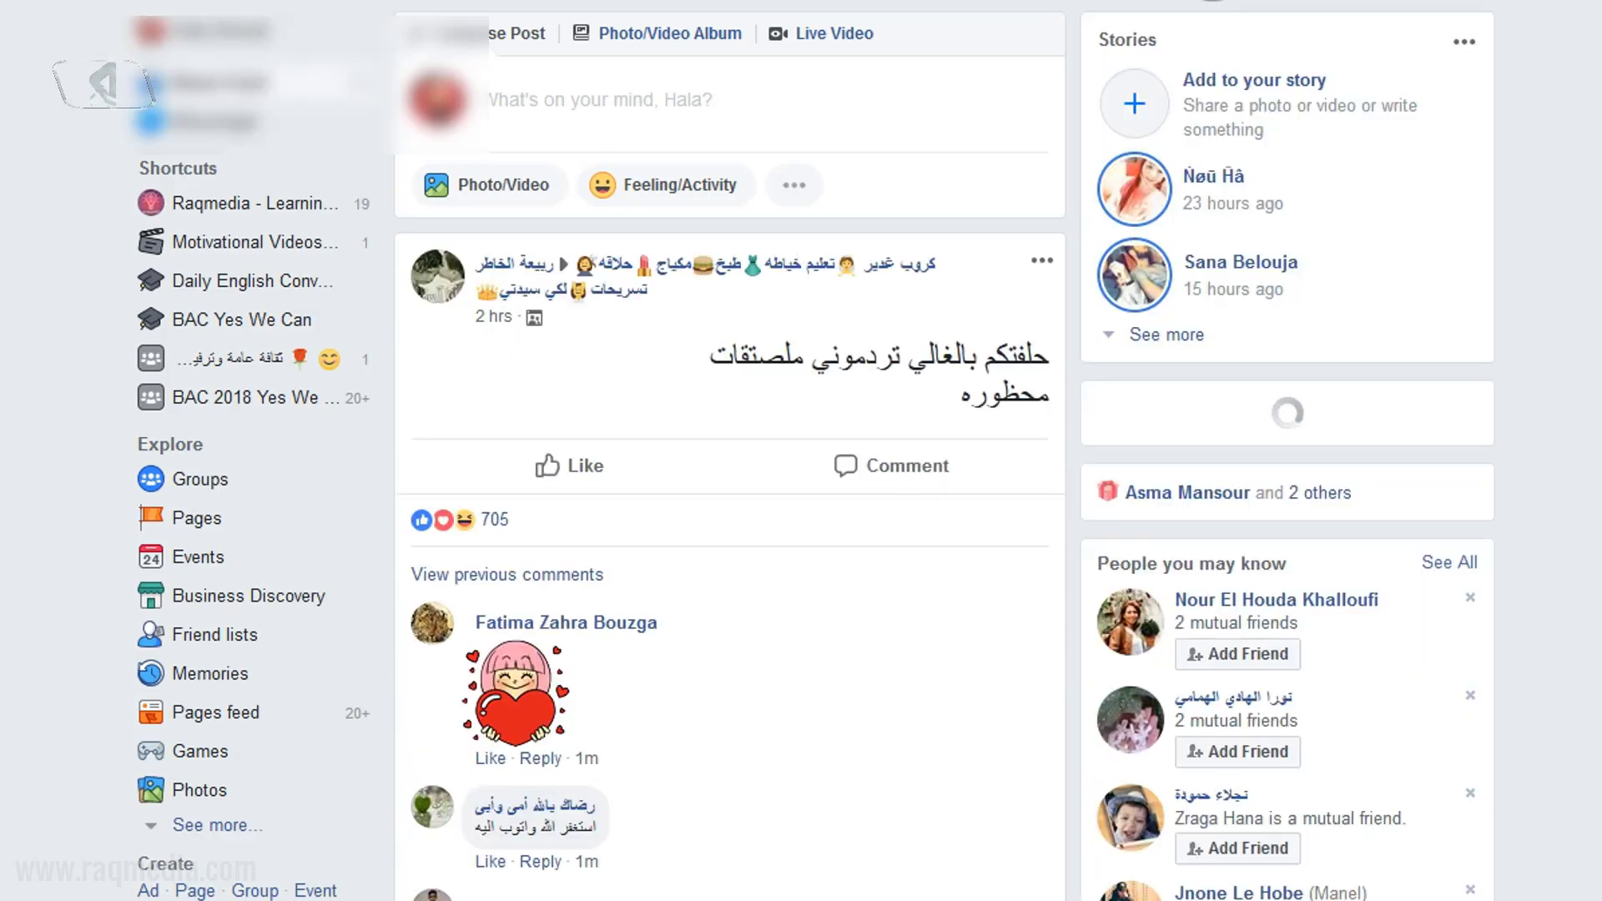
scroll(1534, 388, "down", 5)
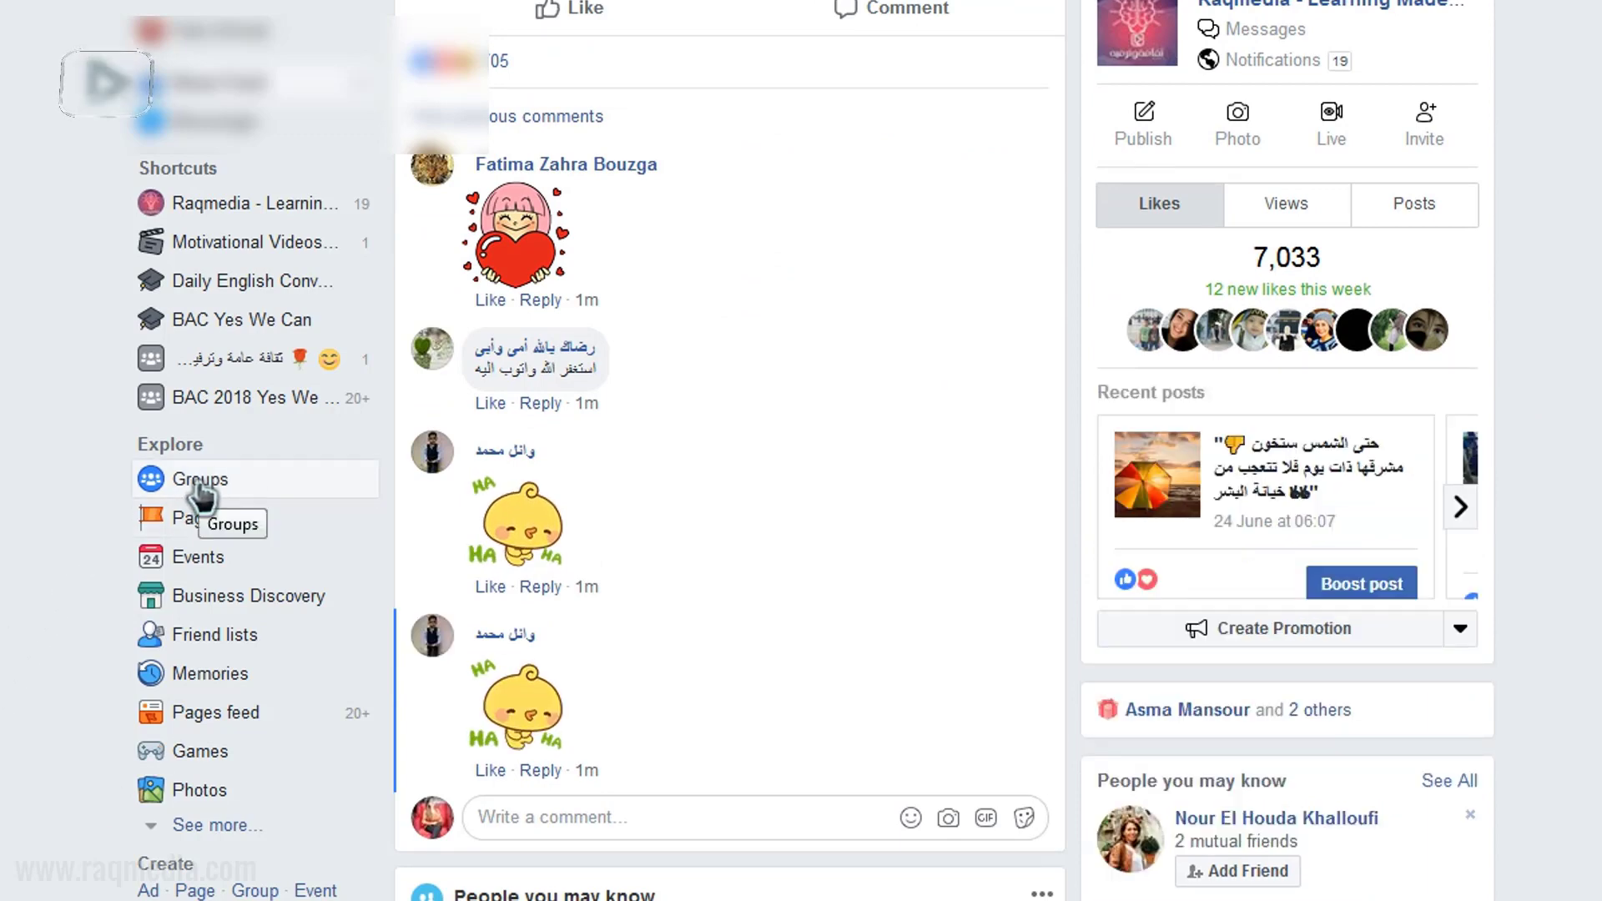
- Go to the Groups section from the left sidebar and scroll its feed
left_click(200, 482)
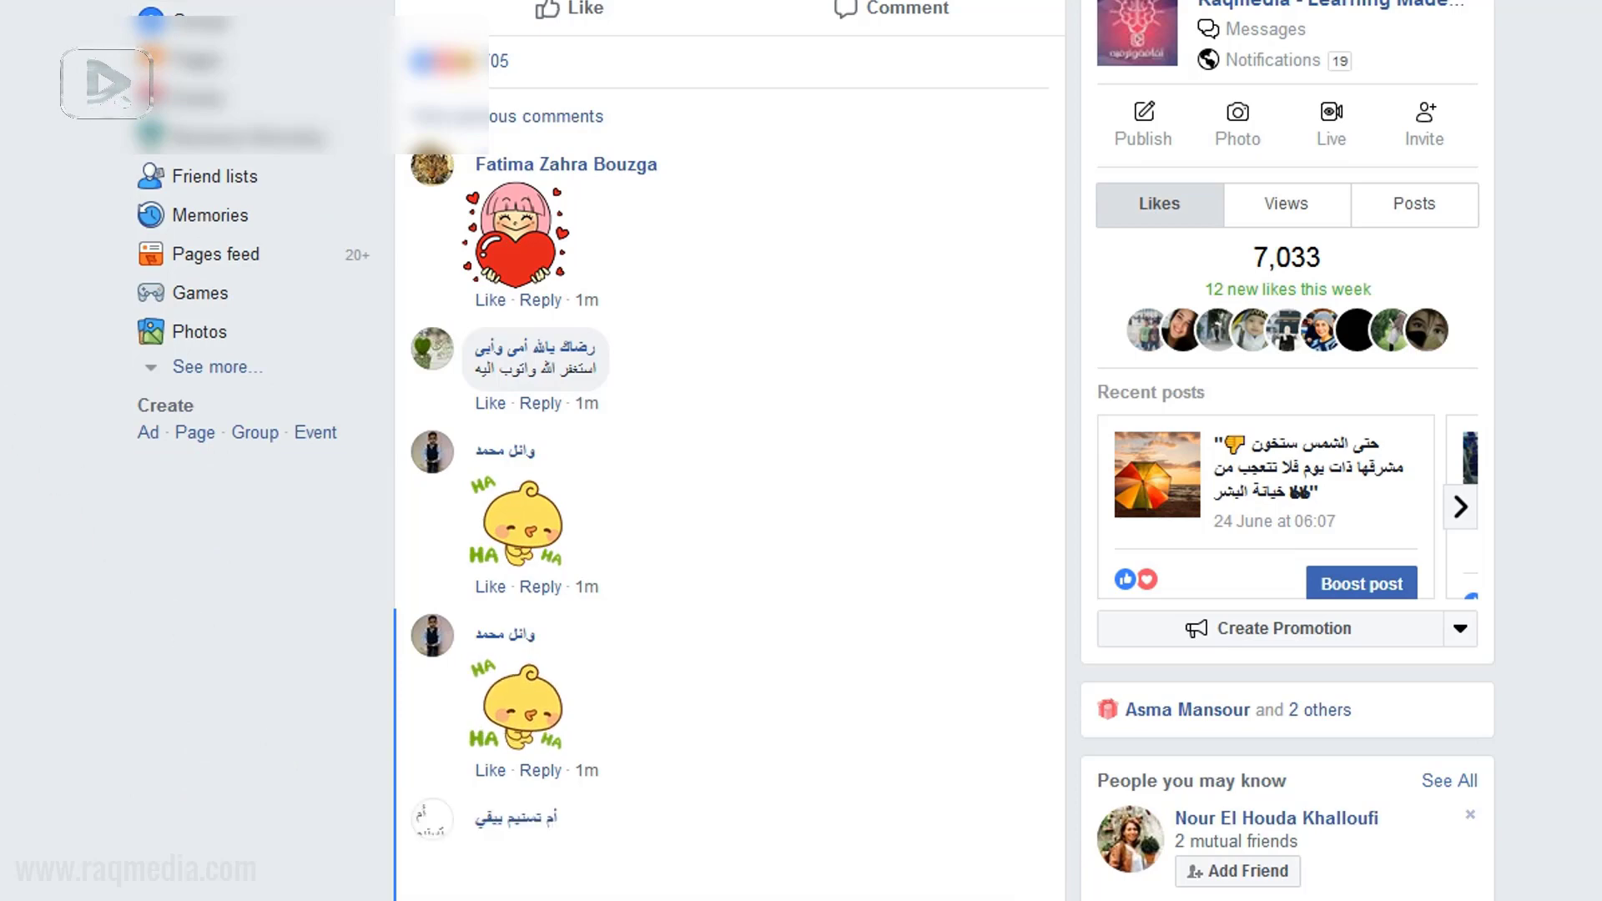
scroll(729, 450, "down", 9)
scroll(729, 451, "down", 4)
scroll(729, 450, "up", 12)
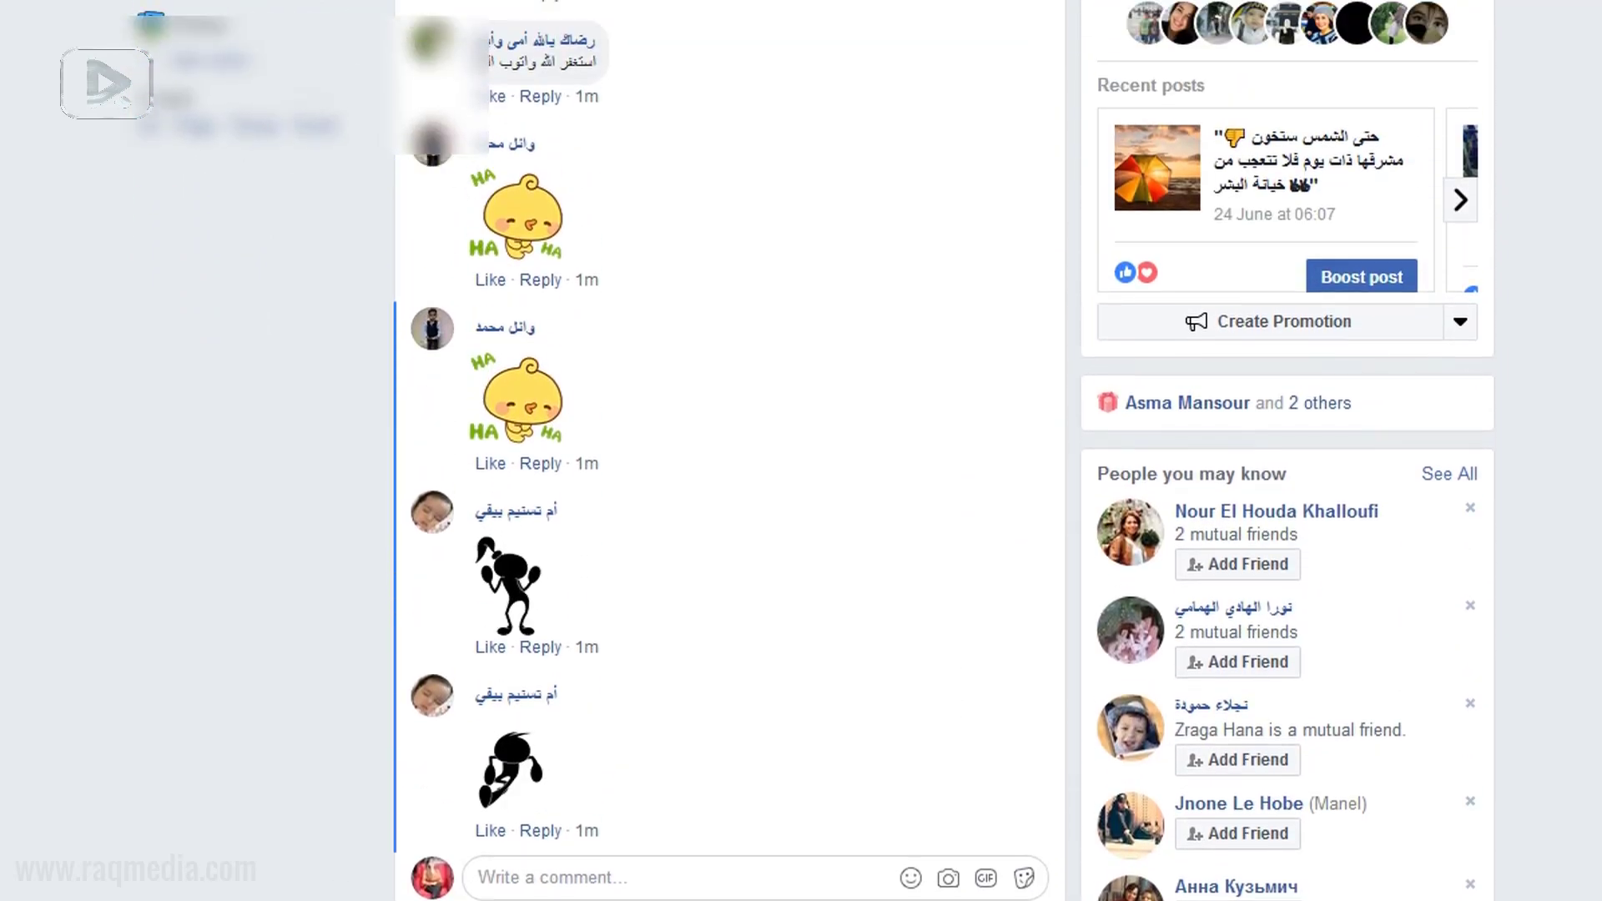
scroll(730, 450, "up", 6)
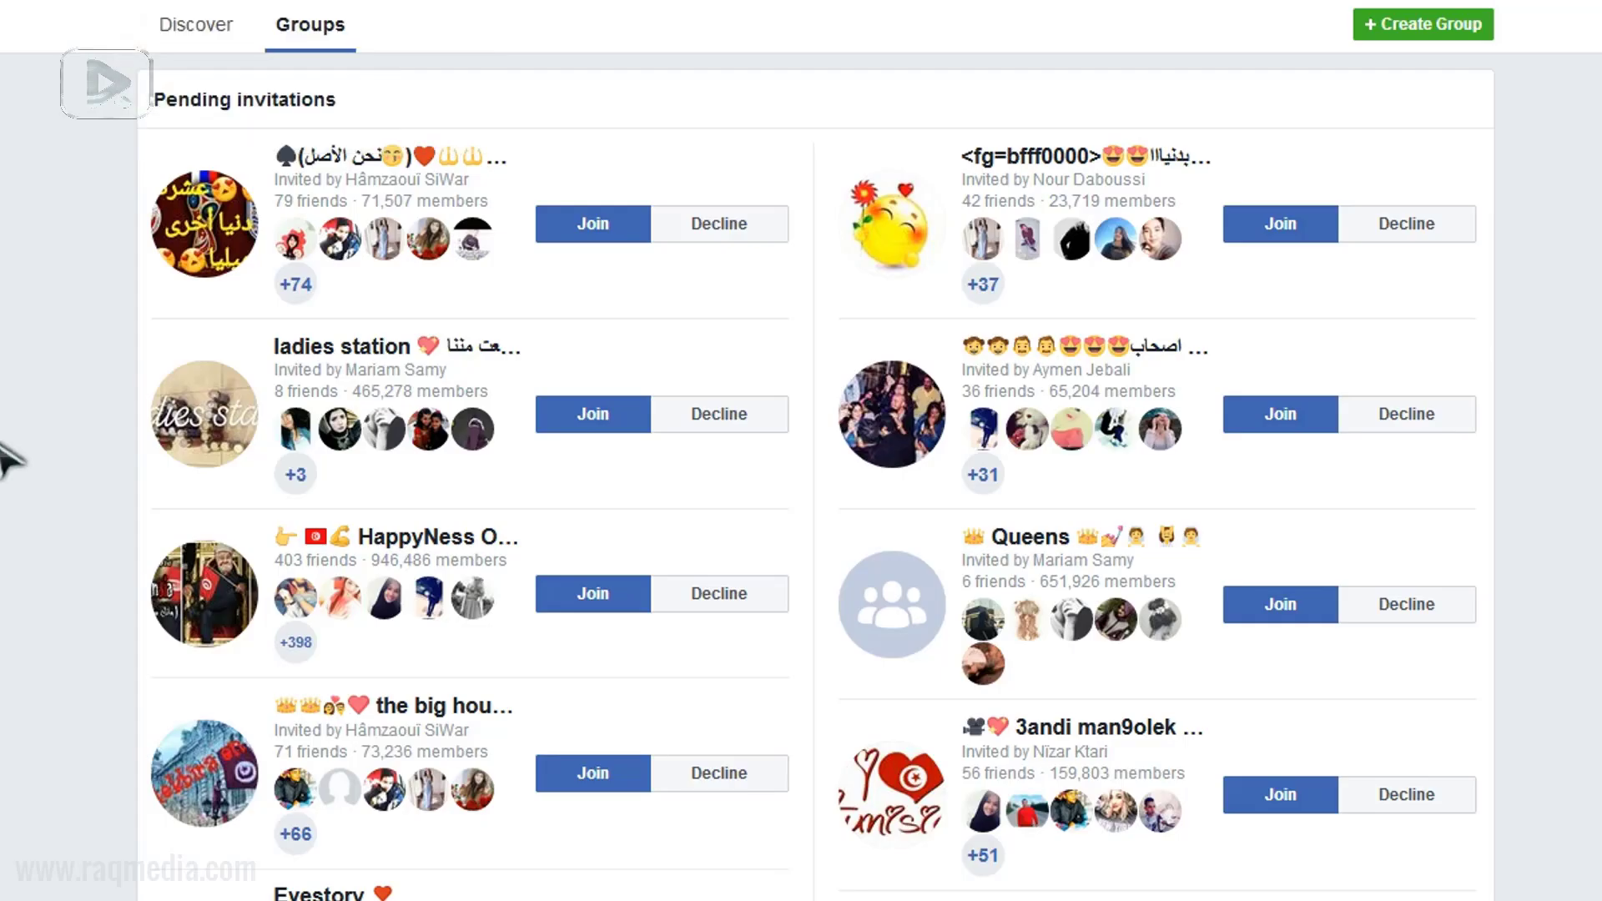
- Scroll through pending invitations like ladies station, HappyNess and Queens, returning to the top
scroll(8, 442, "down", 10)
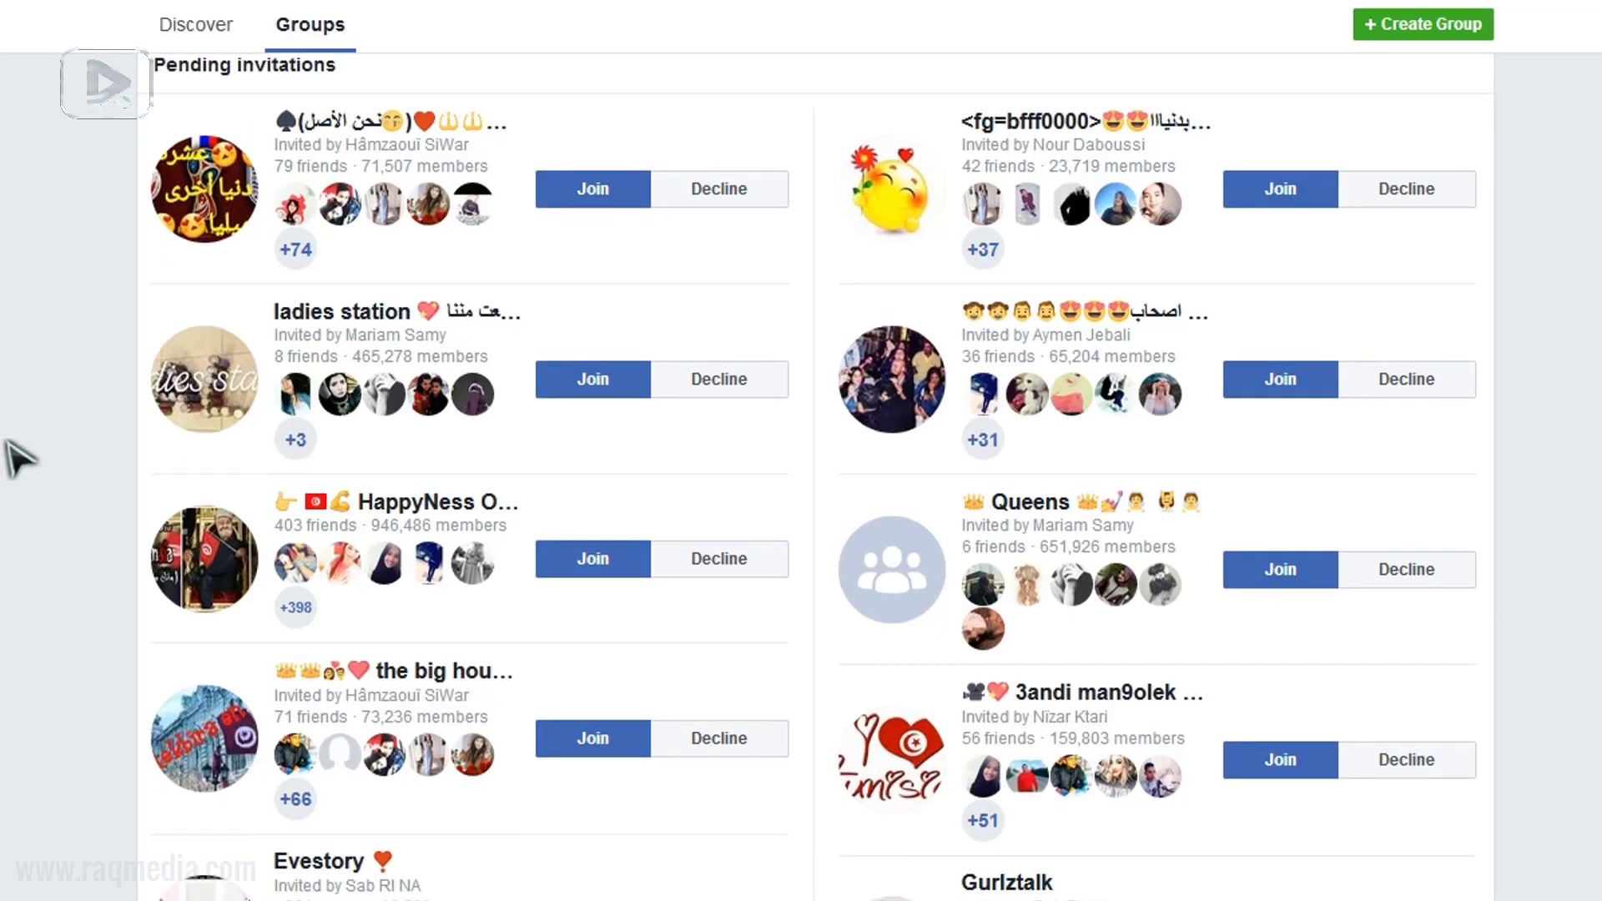
scroll(19, 457, "down", 5)
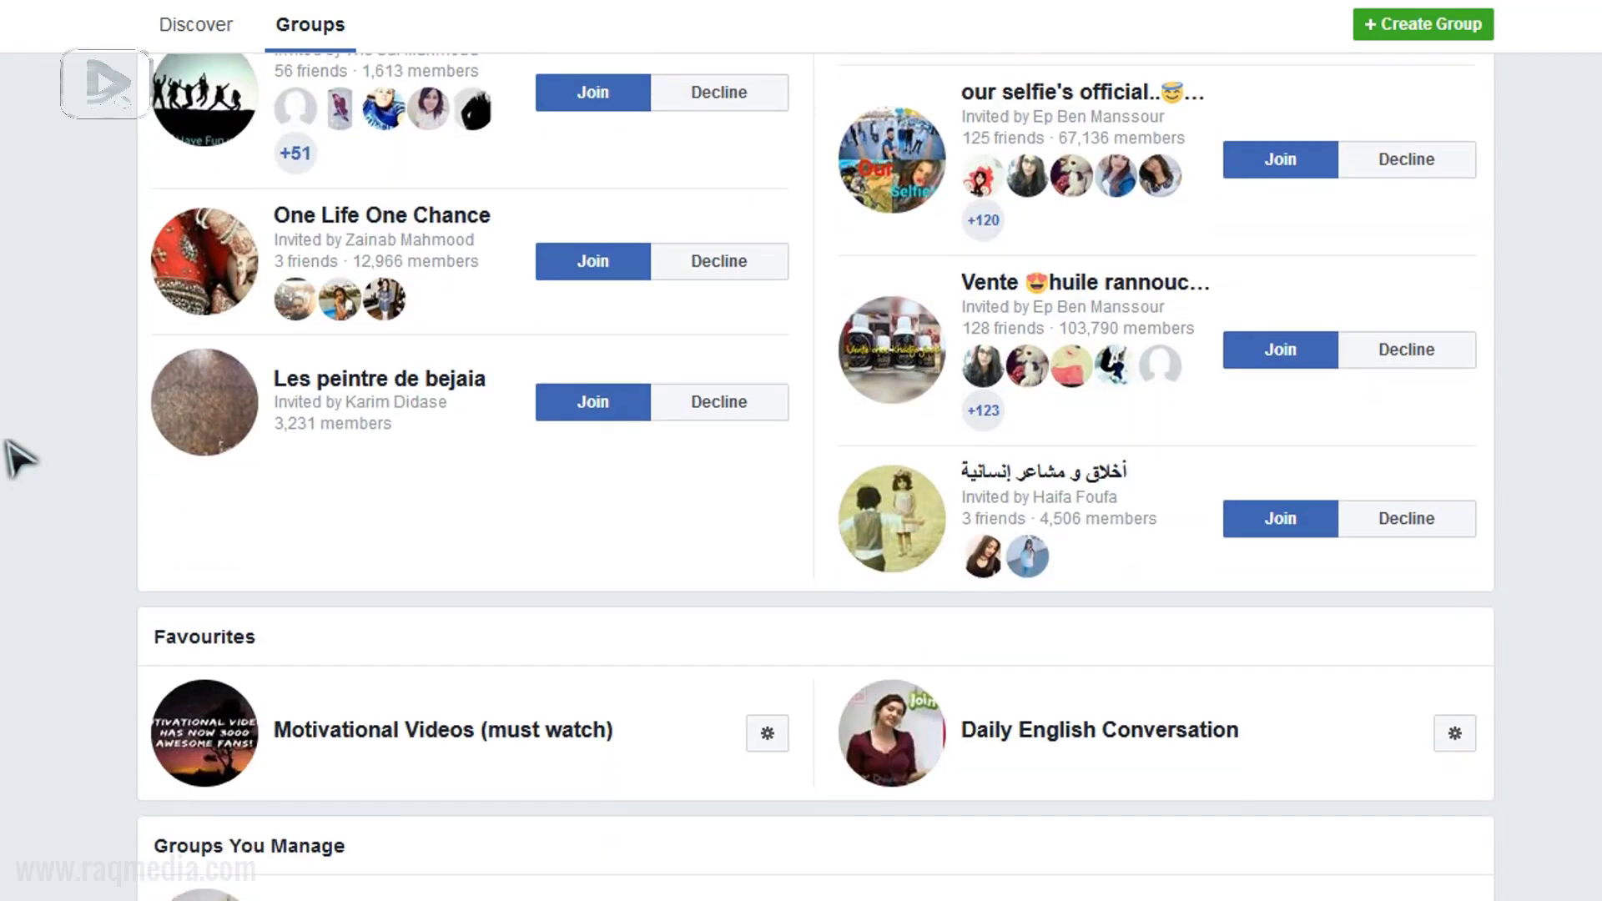
scroll(19, 458, "up", 5)
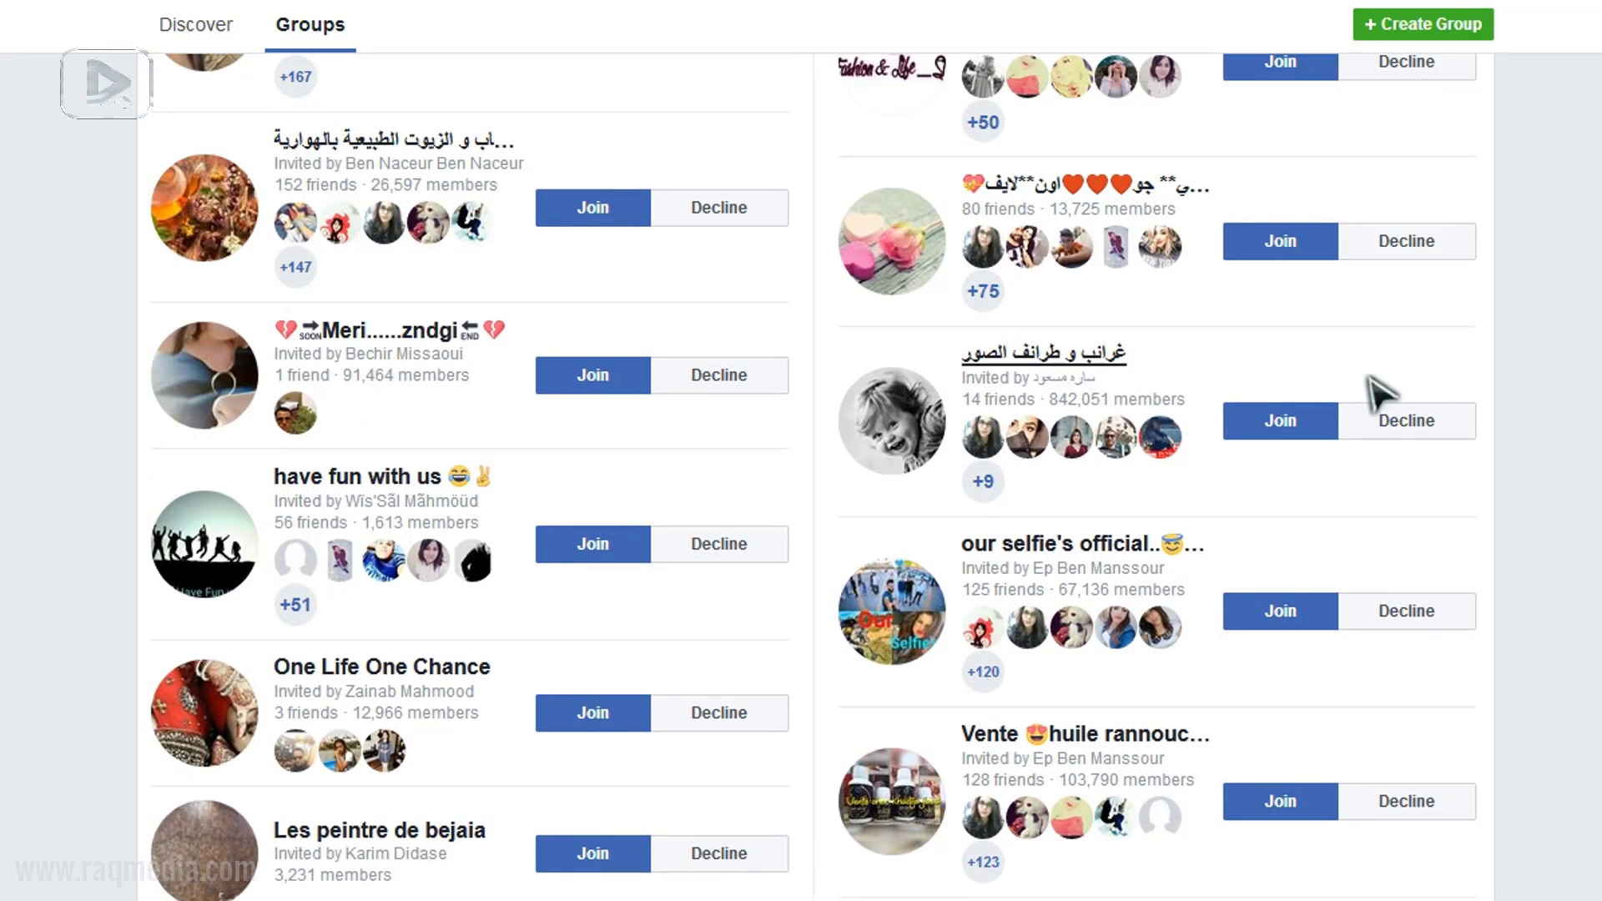
scroll(1535, 803, "up", 2)
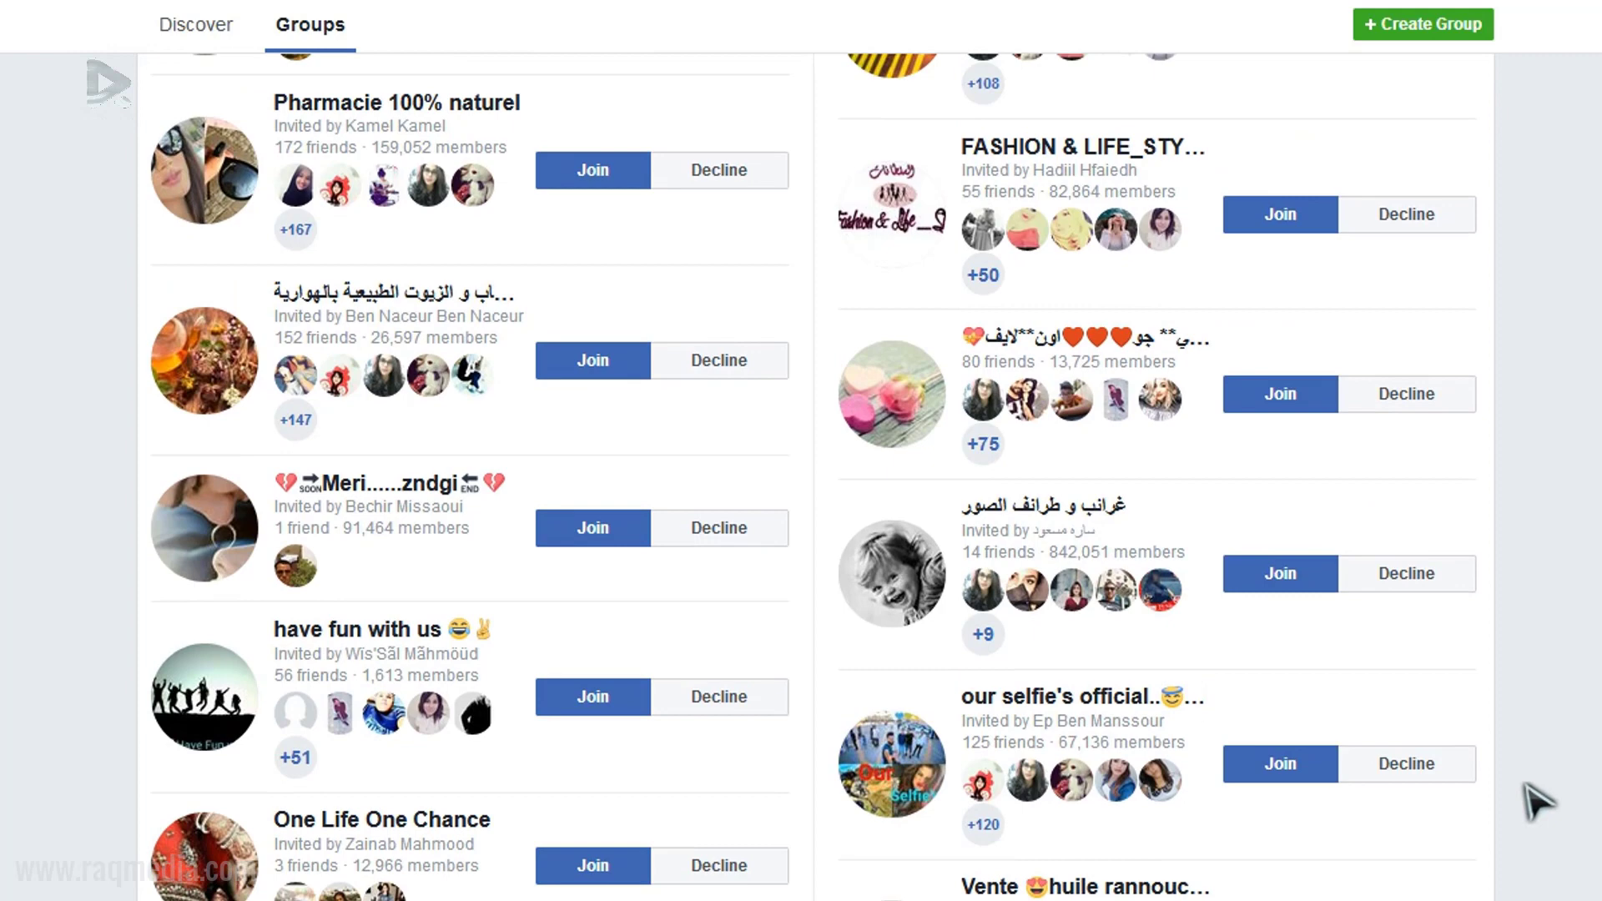
scroll(1536, 802, "up", 5)
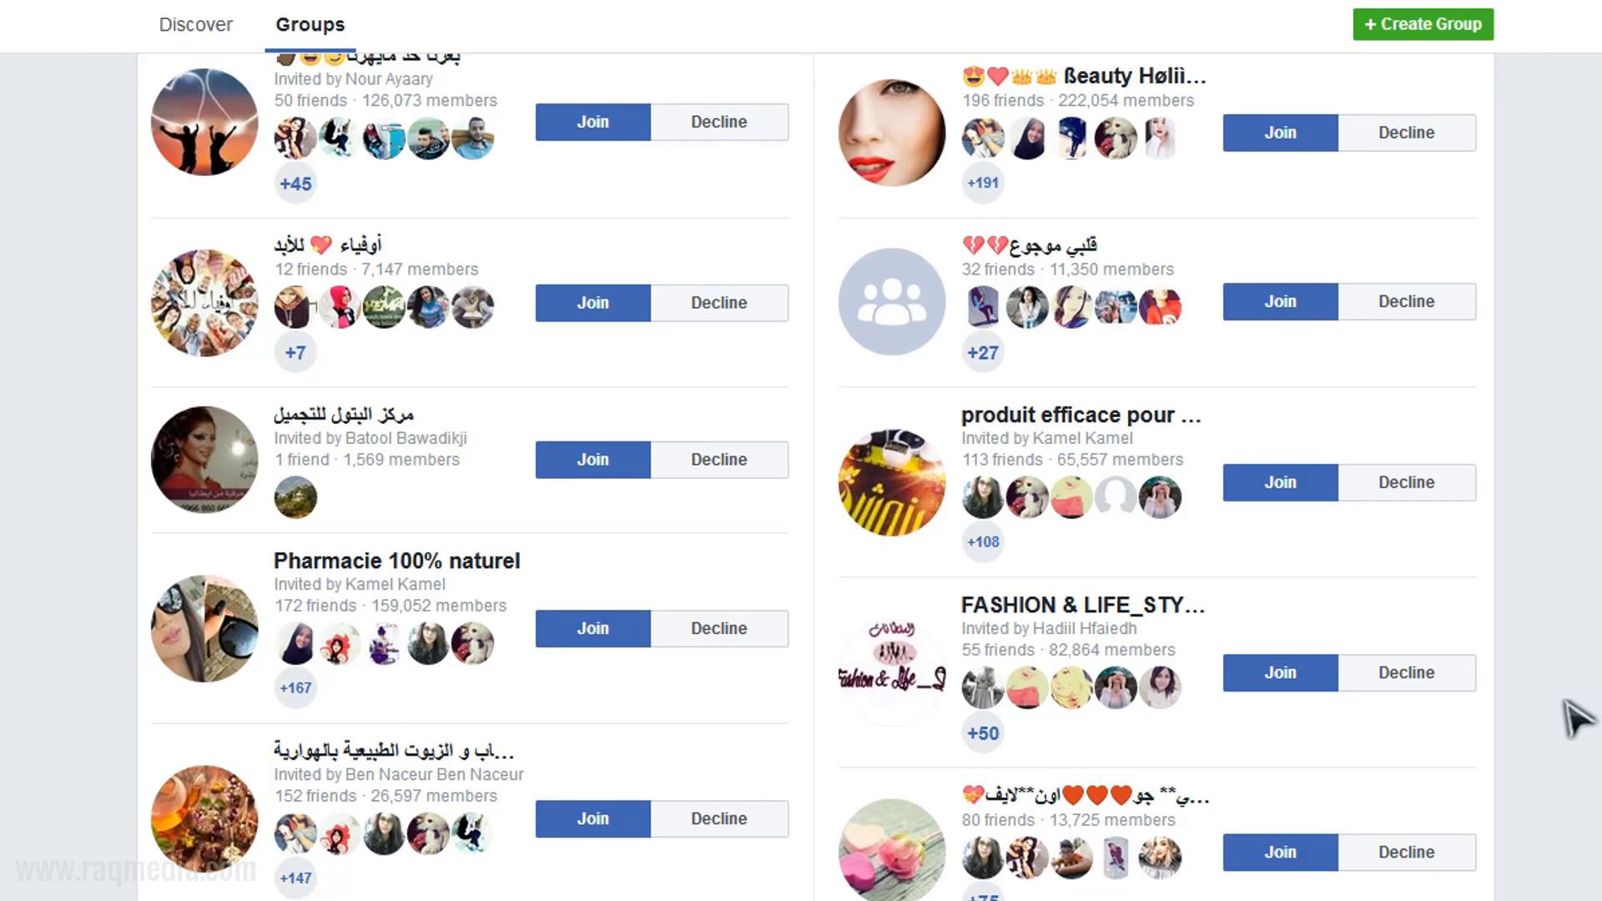
scroll(1577, 718, "down", 4)
scroll(1577, 717, "up", 10)
scroll(1577, 718, "up", 7)
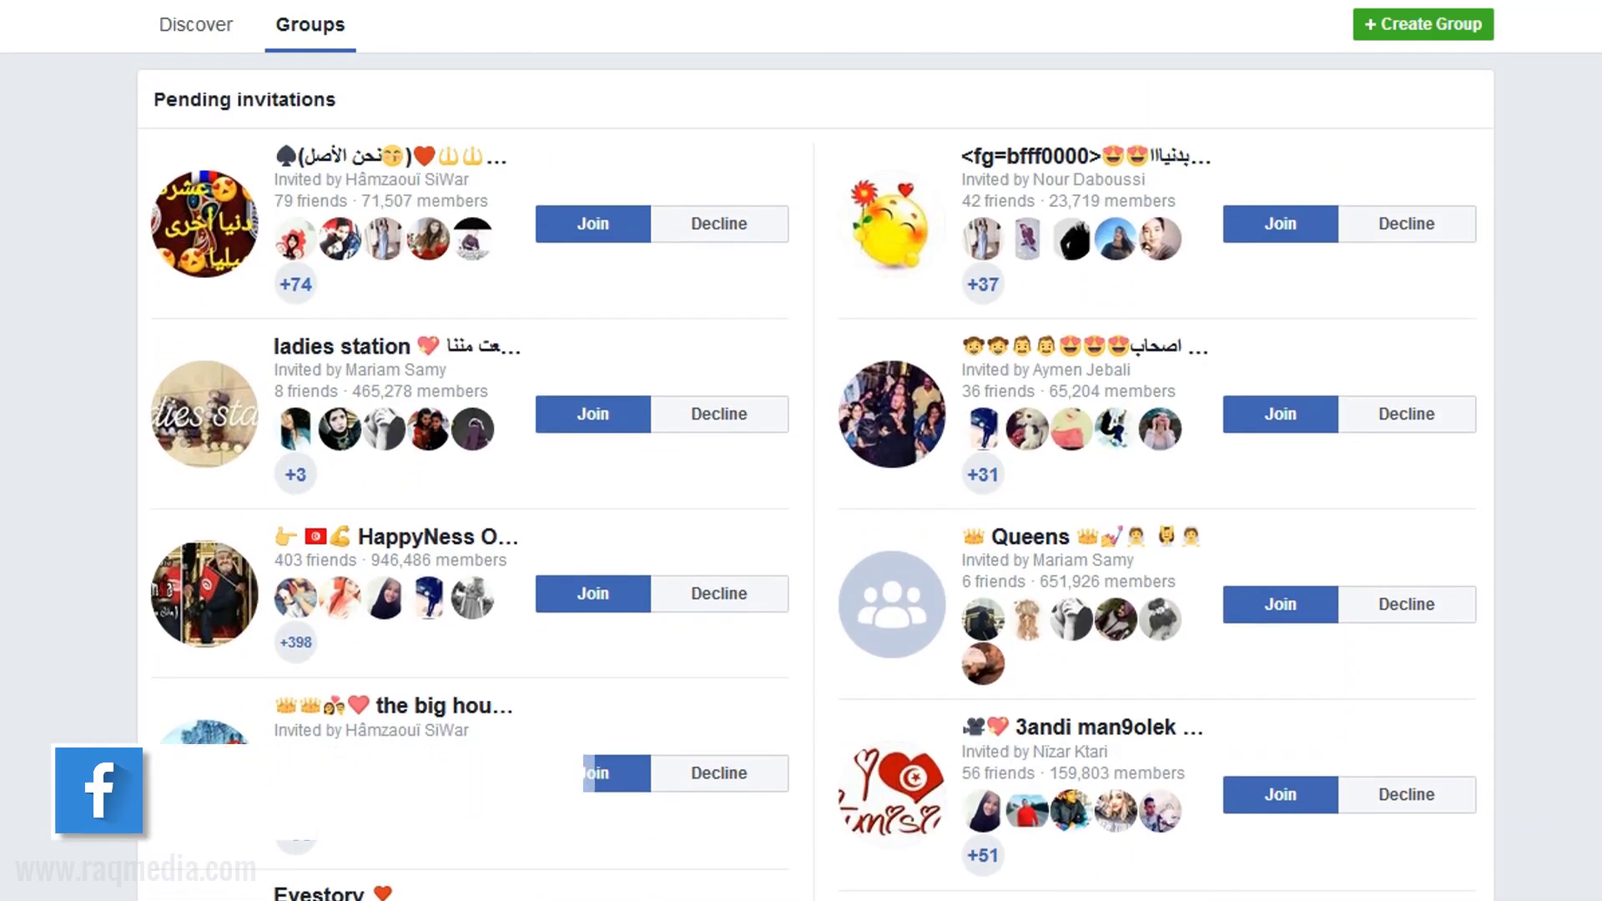
scroll(54, 726, "down", 15)
scroll(46, 716, "down", 16)
scroll(49, 701, "up", 7)
scroll(60, 714, "up", 9)
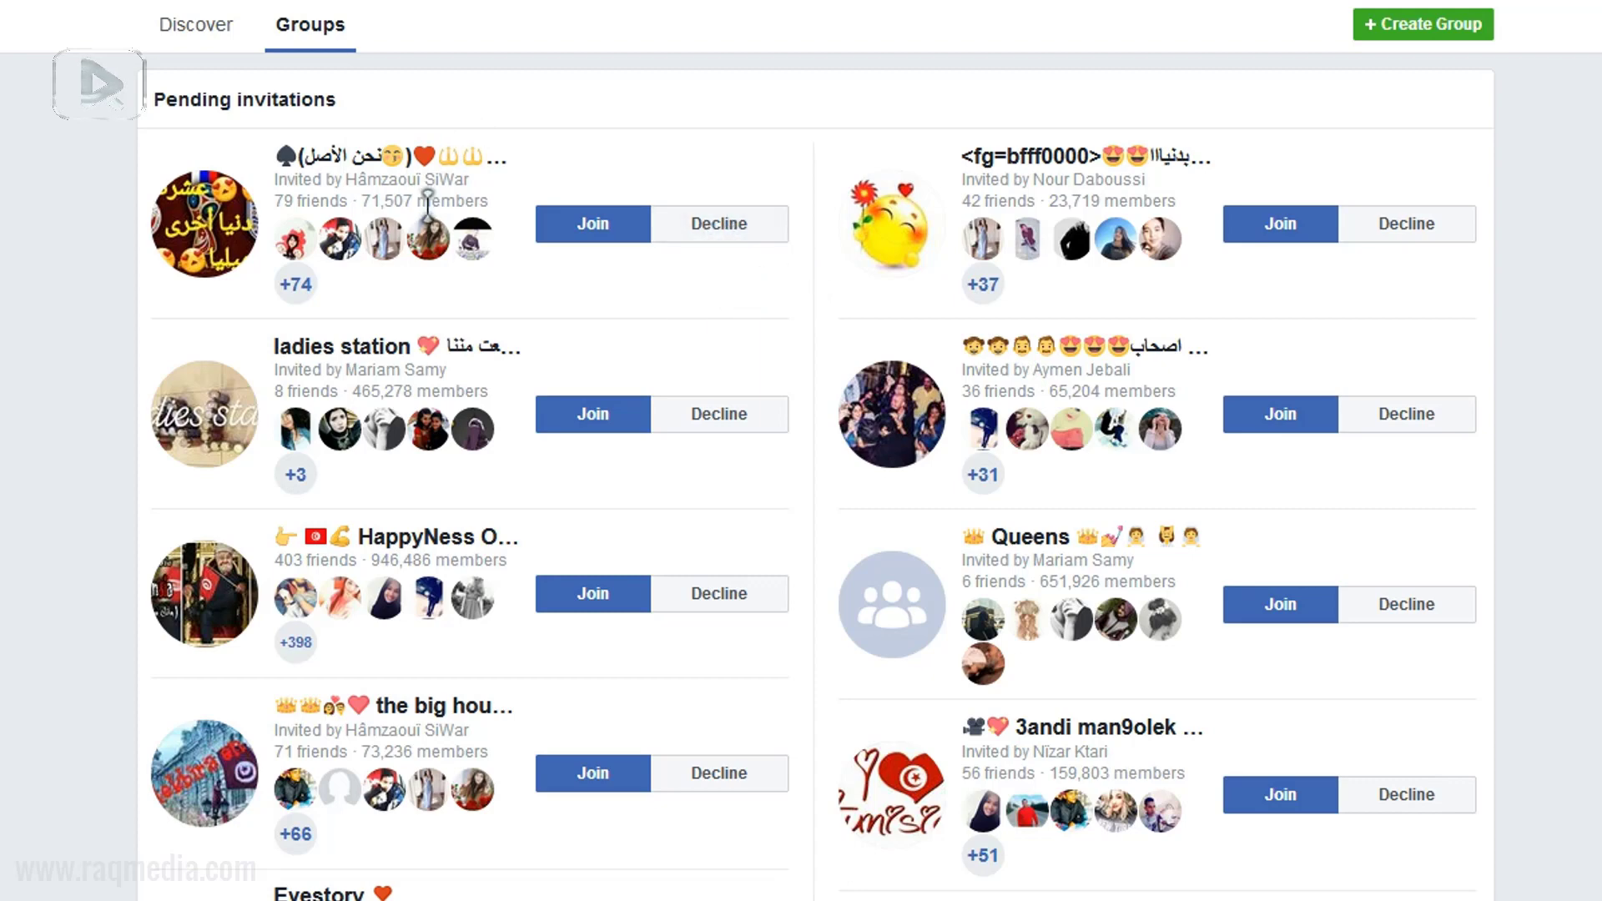
- Decline the first pending invitation and leave, preventing other members from re-adding you
left_click(736, 235)
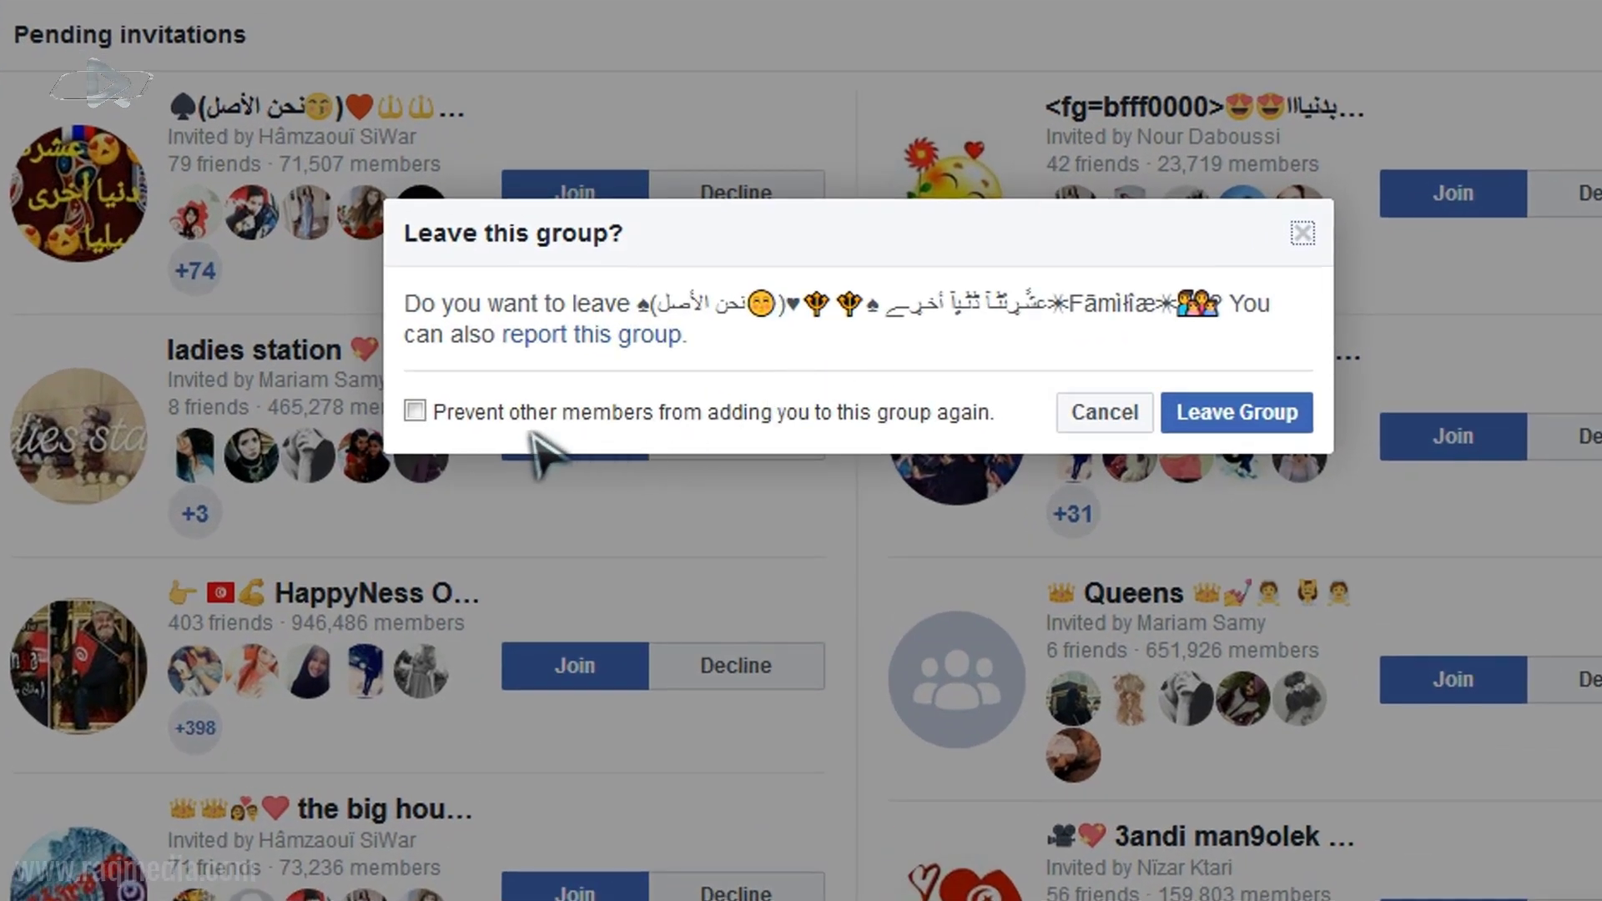
left_click(414, 411)
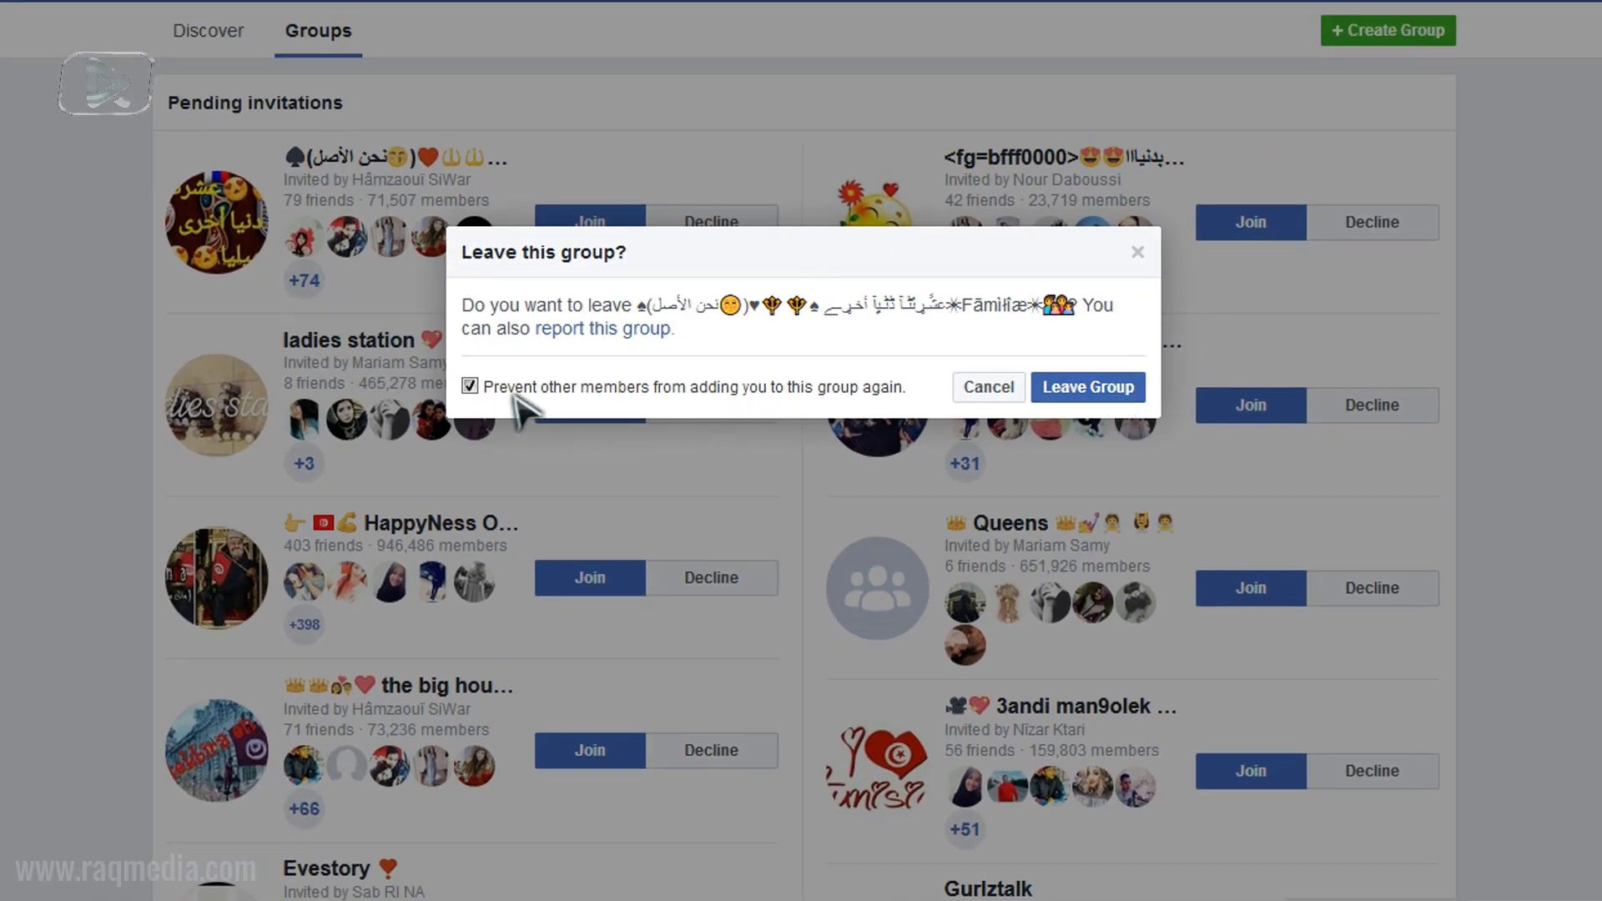
left_click(1117, 397)
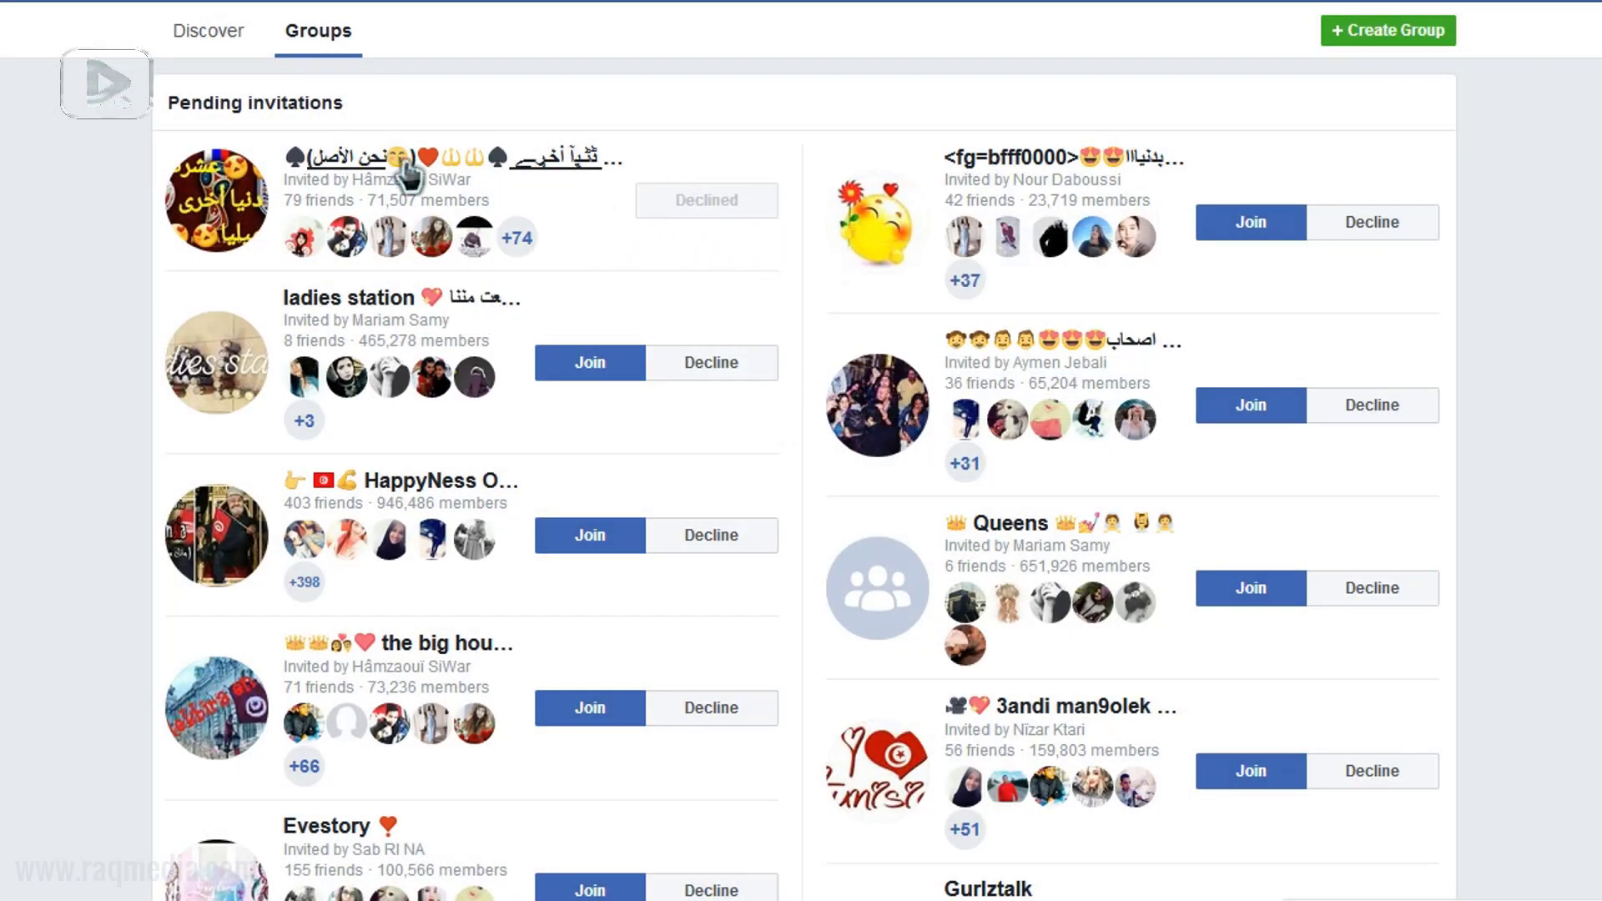
- Decline the ladies station invitation with re-adding prevented, then scroll the list
mouse_move(464, 171)
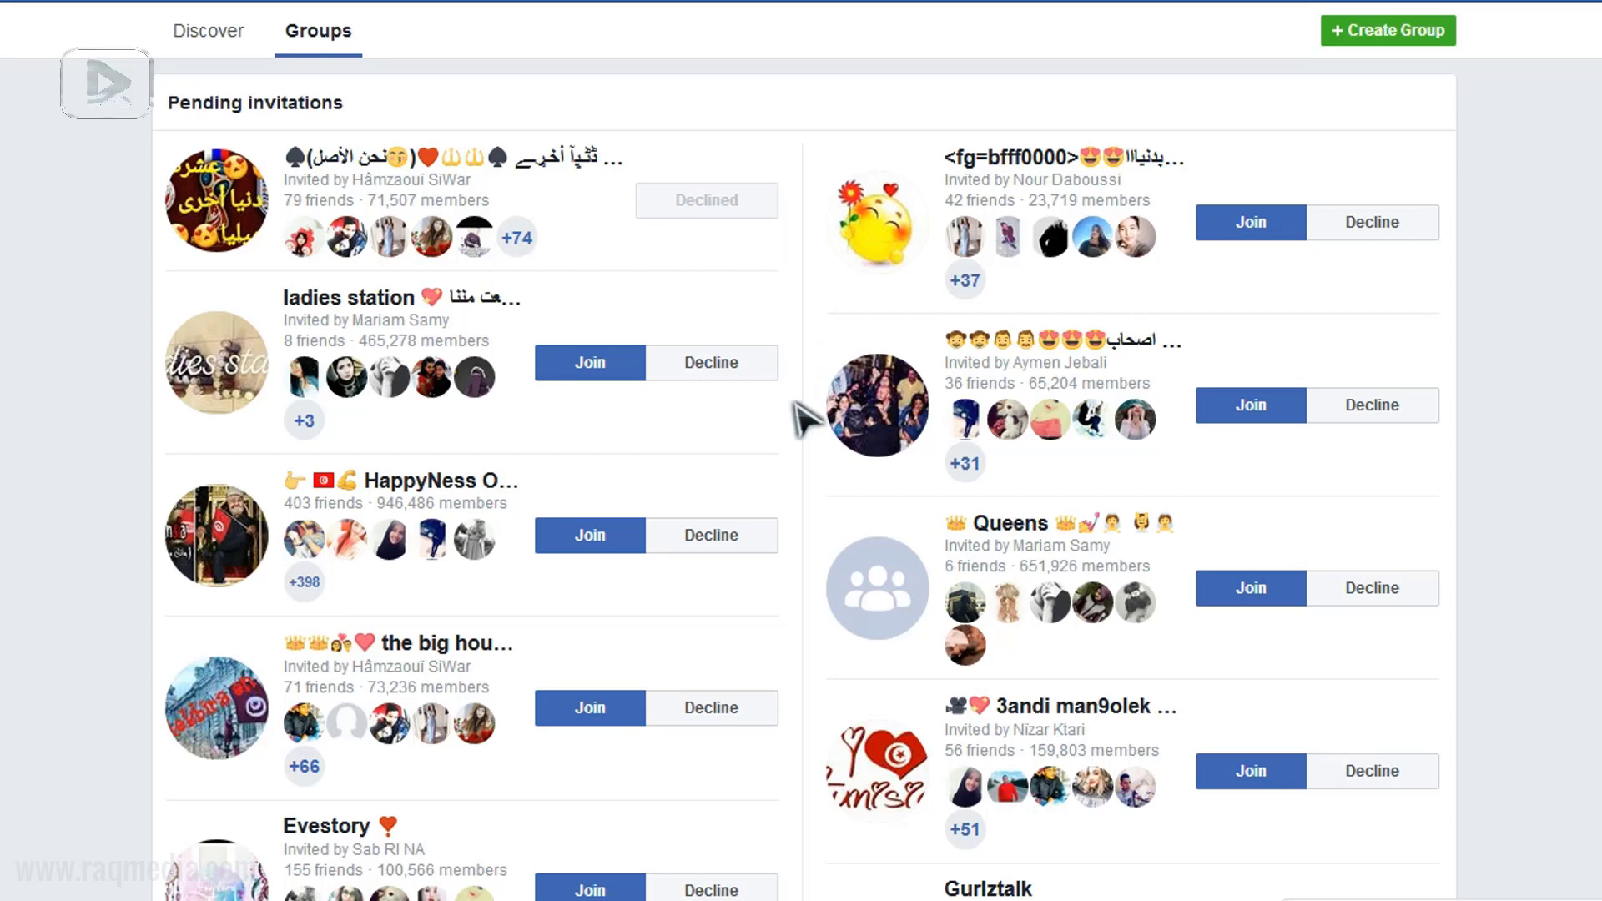
scroll(805, 409, "down", 2)
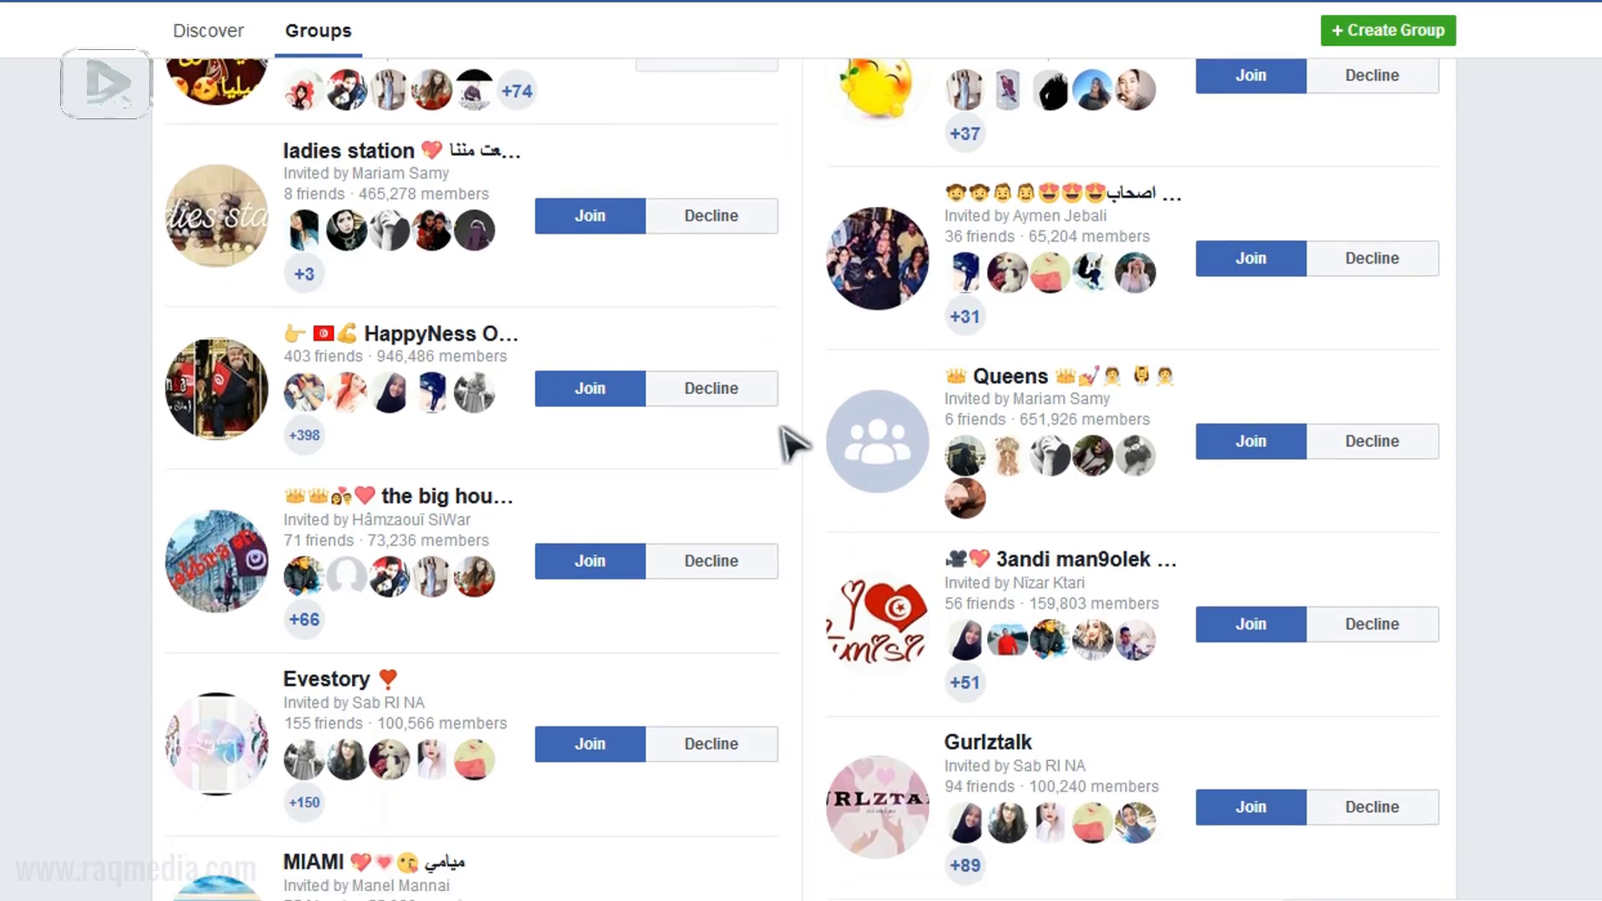
left_click(715, 219)
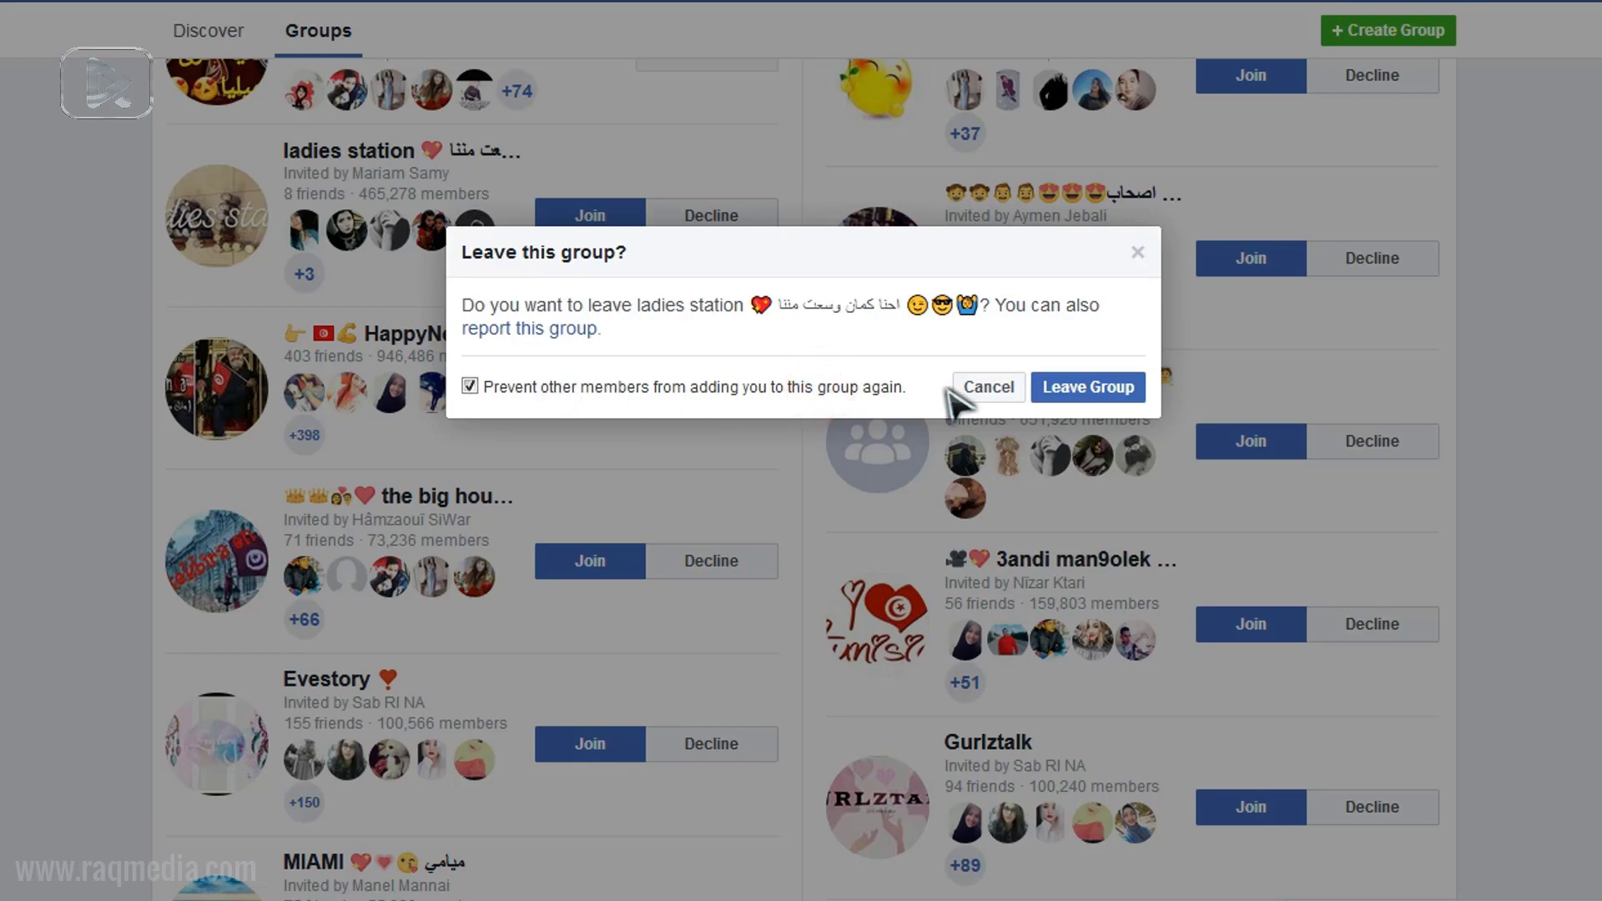
left_click(1085, 388)
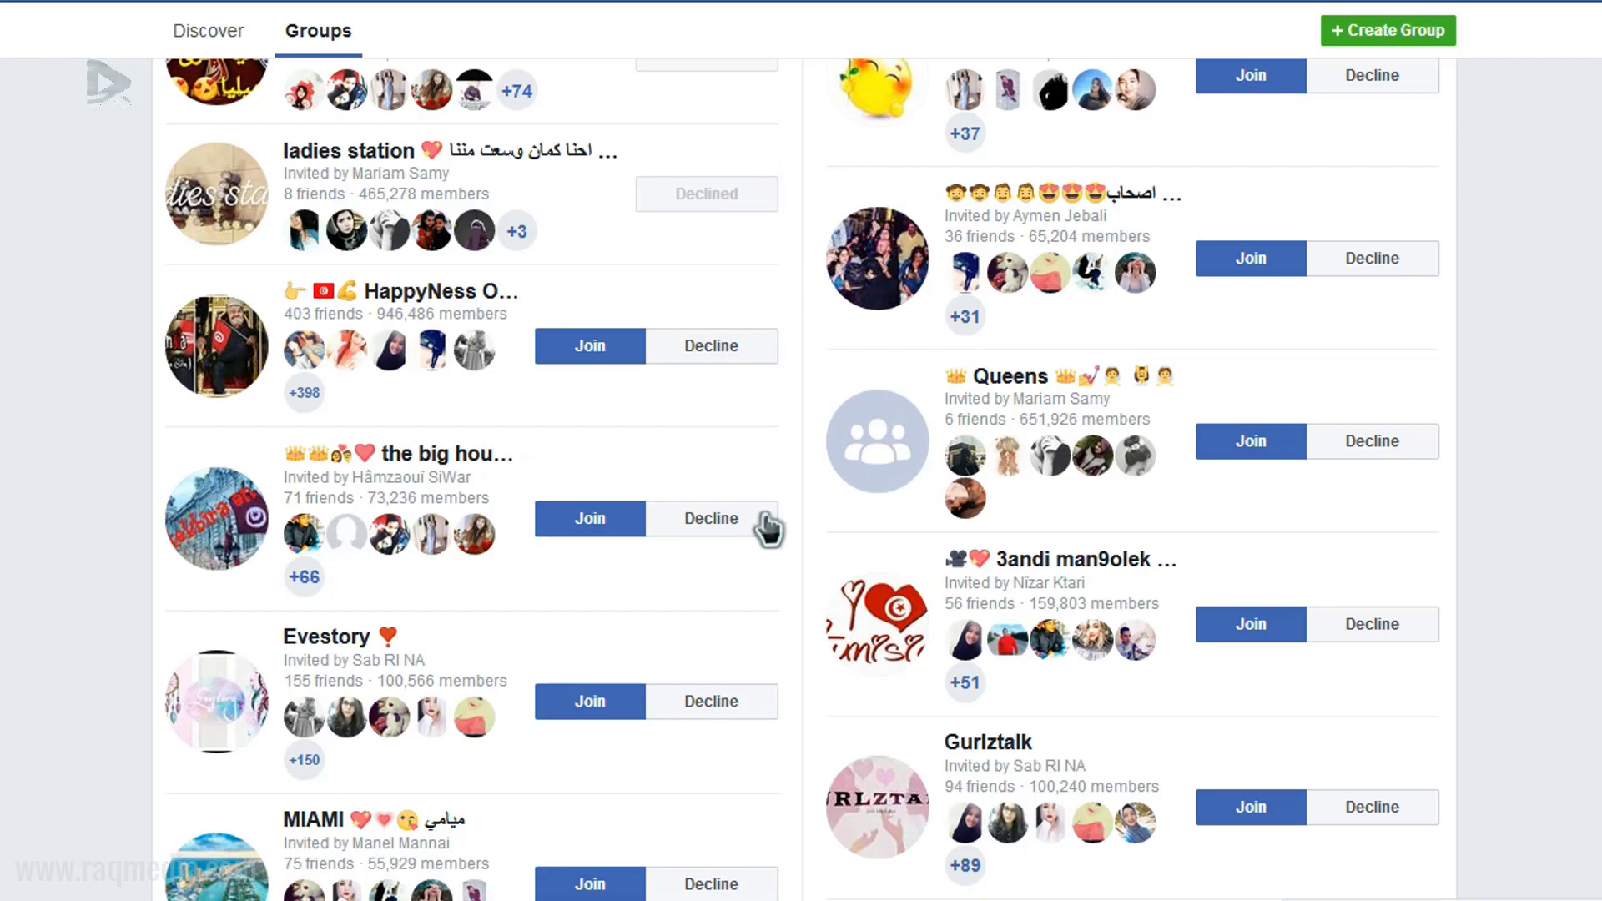
scroll(781, 568, "down", 7)
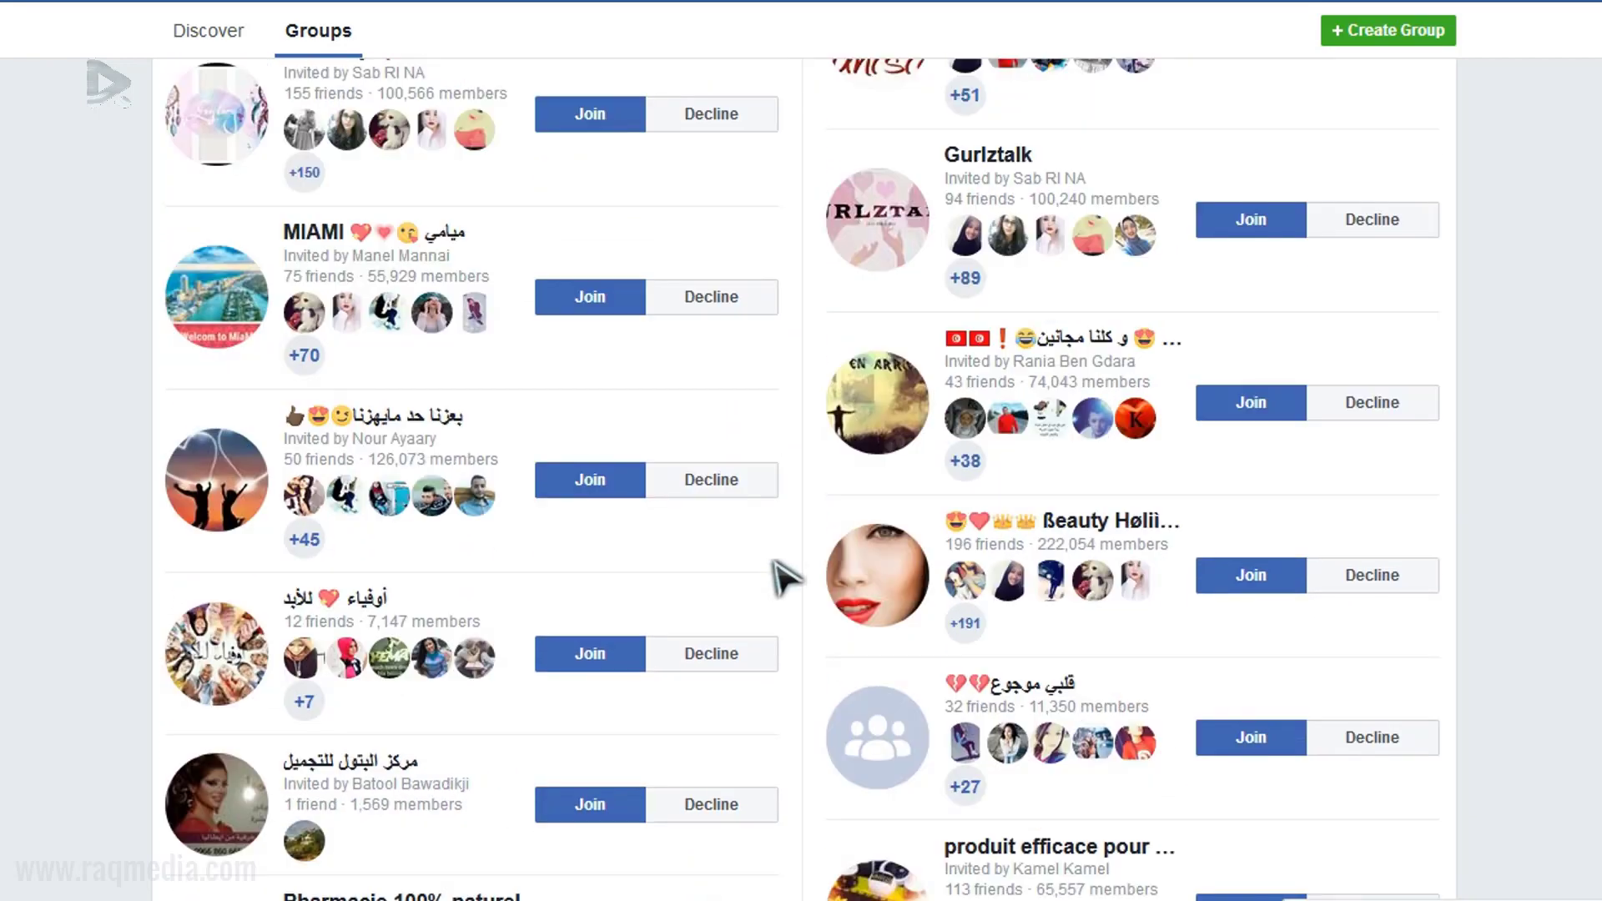
scroll(780, 576, "up", 2)
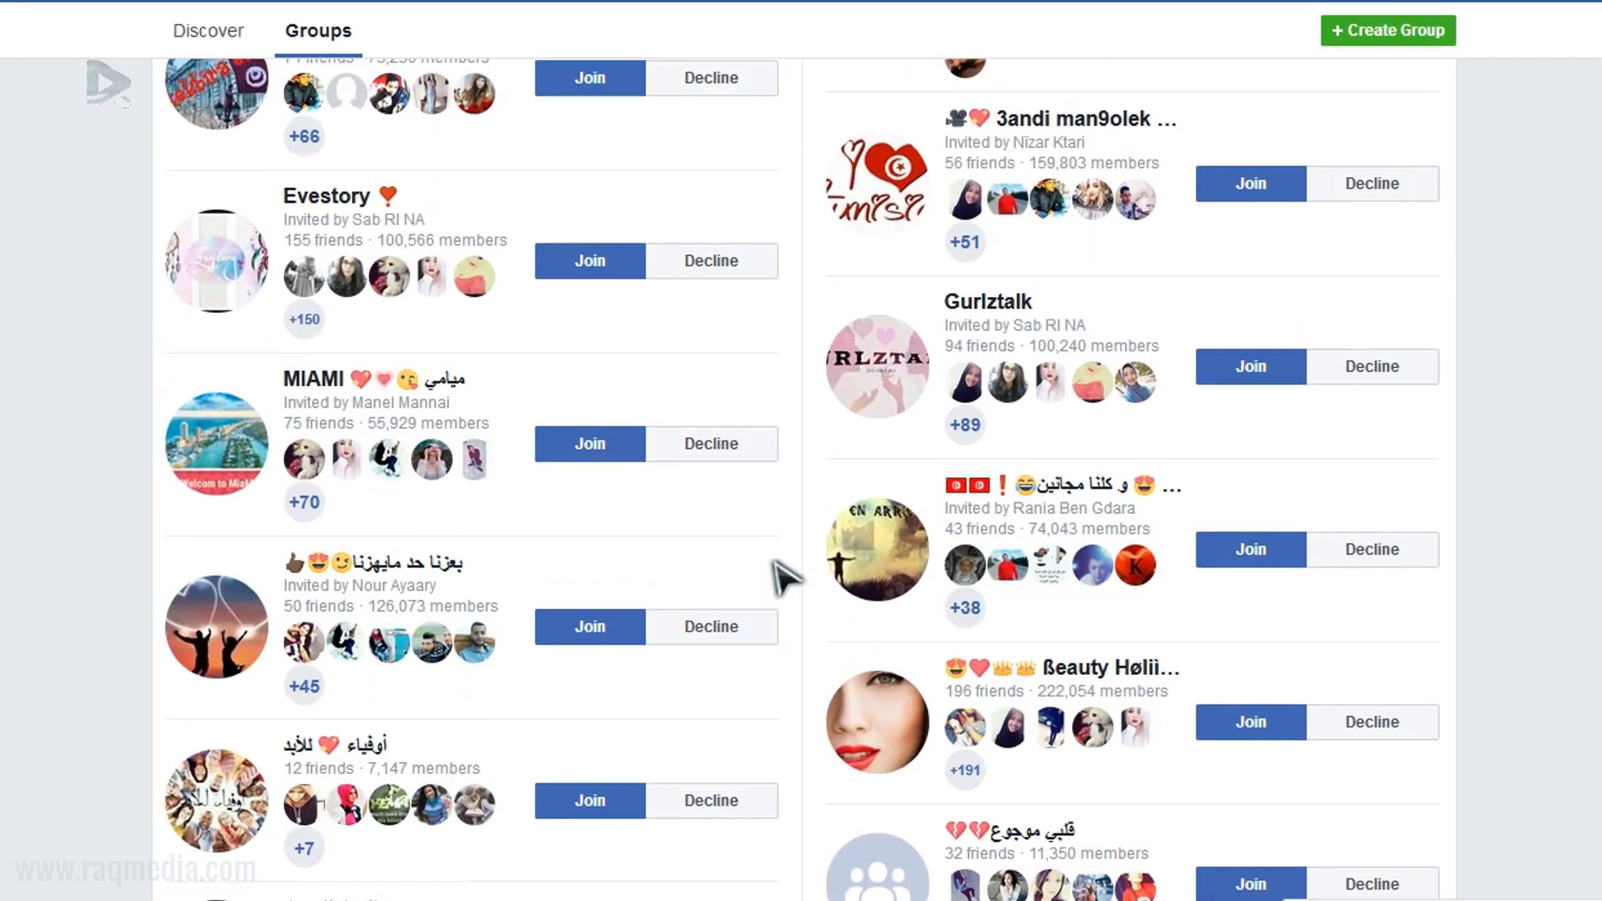